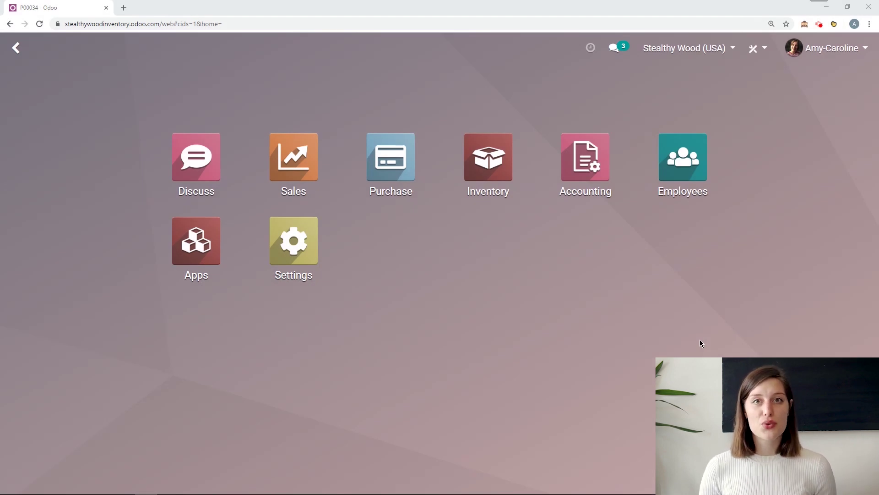
In Inventory Settings, confirm Storage Locations and Multi-Step Routes are enabled under Warehouse.
left_click(488, 157)
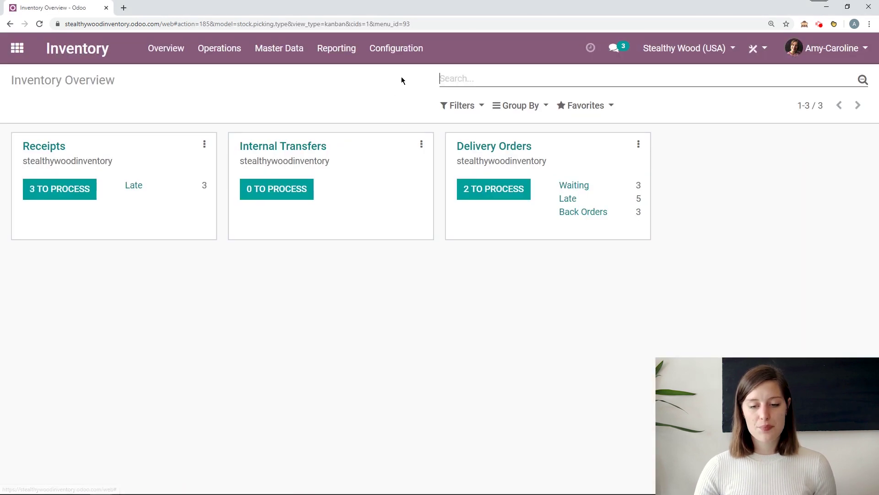
left_click(396, 48)
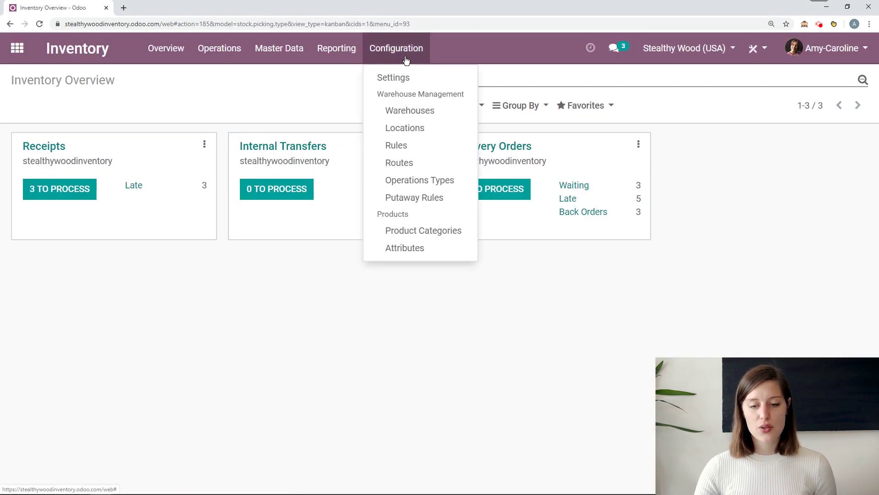
left_click(404, 76)
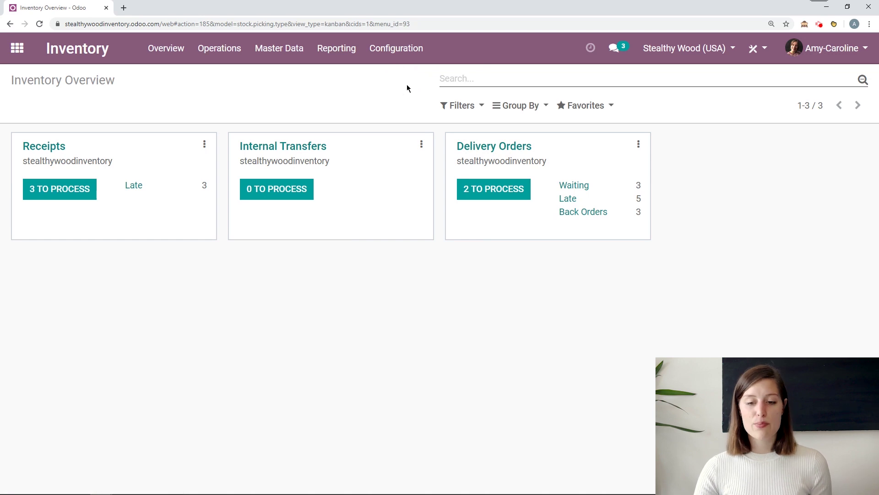
scroll(367, 204, "down", 17)
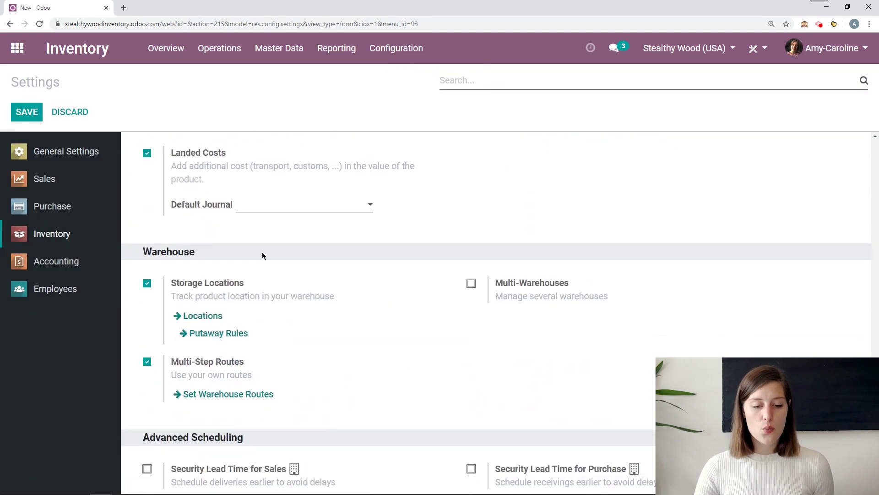
left_click_drag(234, 252, 143, 252)
left_click(294, 375)
double_click(294, 374)
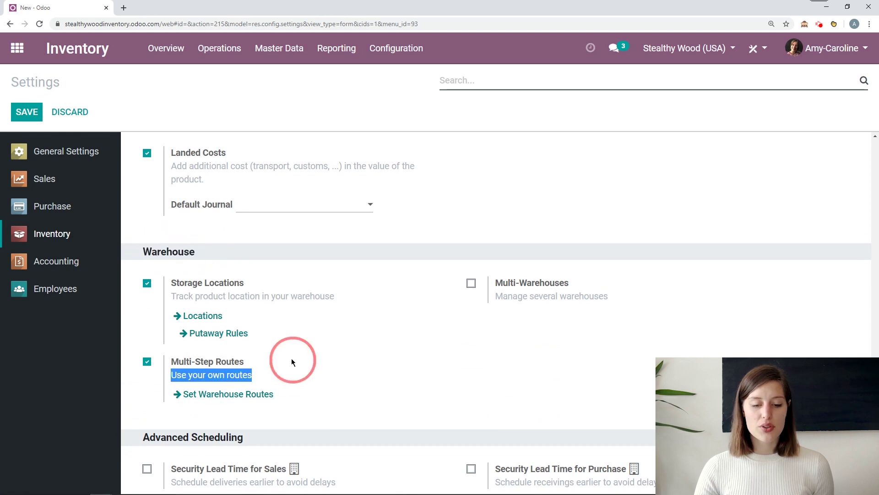
left_click(267, 363)
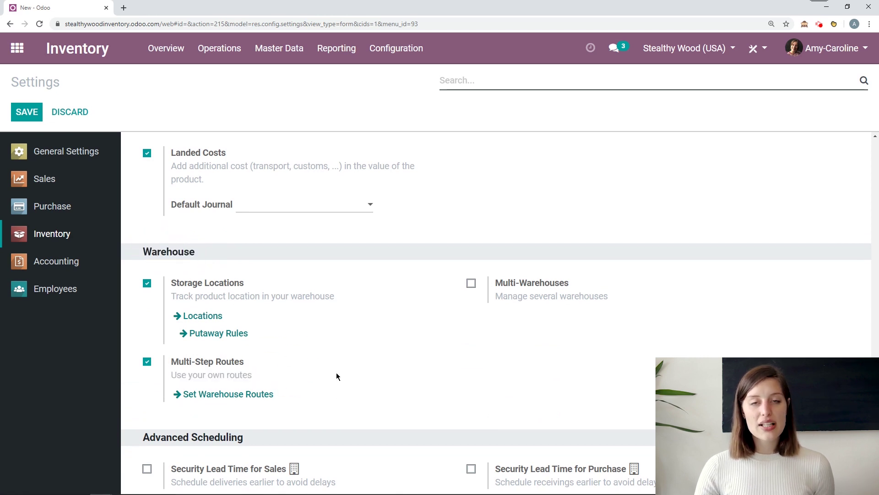
mouse_move(360, 366)
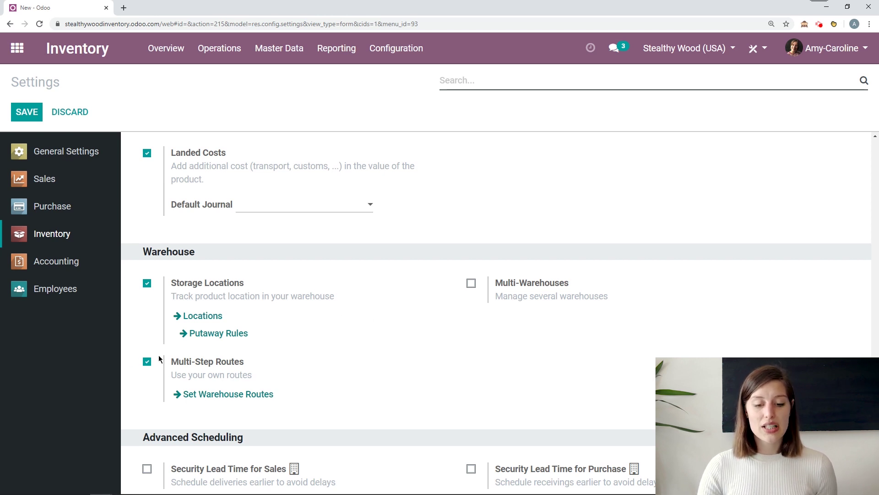
mouse_move(386, 385)
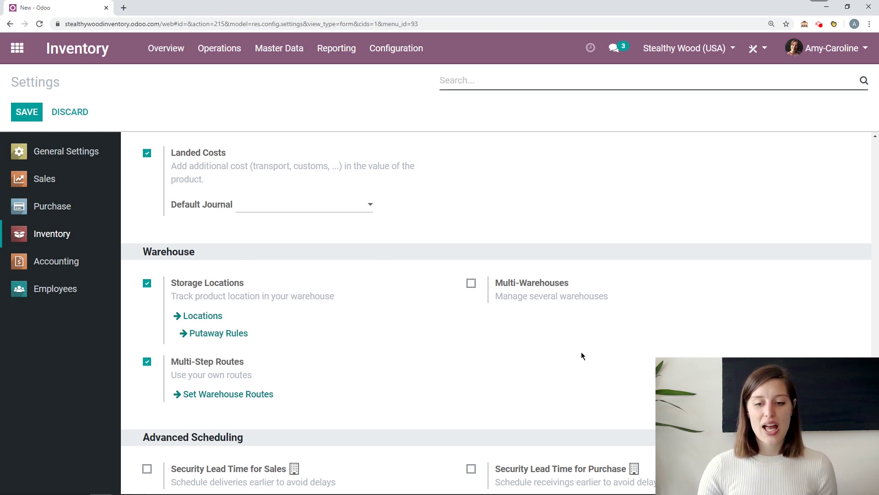
Open the stealthywoodinventory warehouse record in edit mode.
left_click(387, 50)
left_click(435, 120)
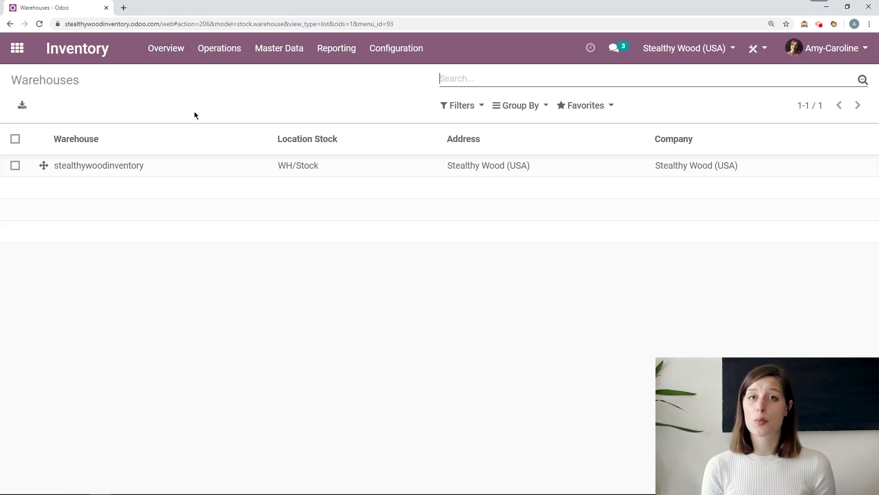
left_click(125, 170)
left_click(26, 105)
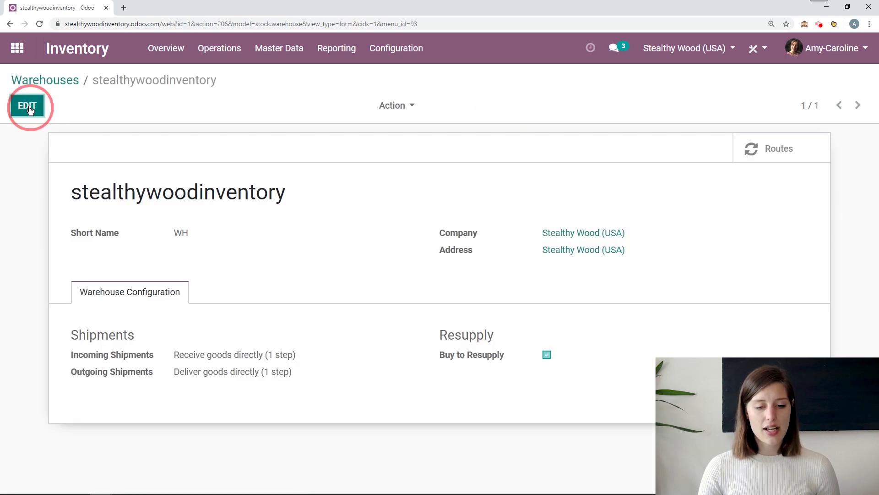
scroll(29, 229, "down", 1)
left_click_drag(347, 185, 4, 161)
left_click(24, 200)
scroll(25, 202, "down", 1)
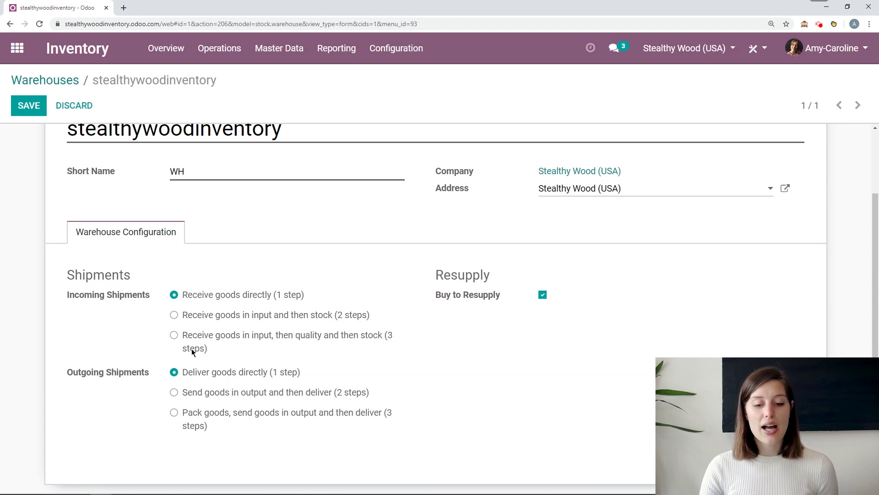
Try 3-step incoming shipments, revert to 1 step, and save the warehouse.
left_click(174, 336)
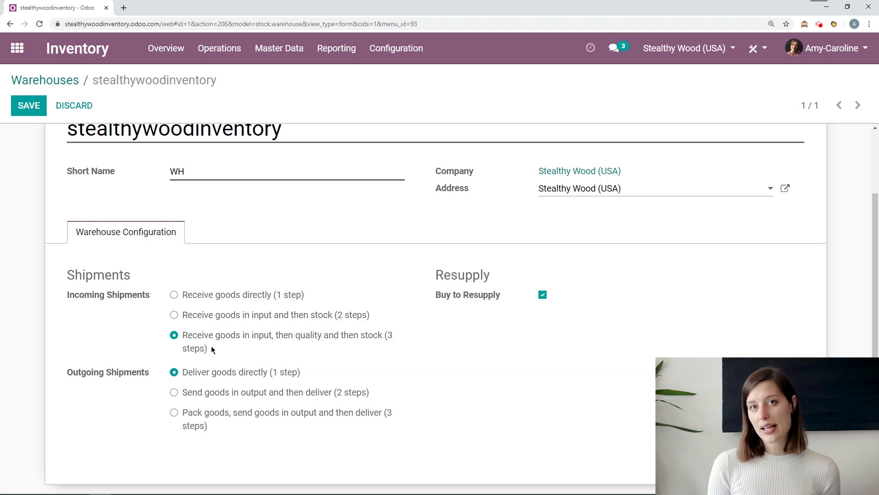
left_click(174, 294)
scroll(22, 274, "up", 1)
scroll(22, 274, "up", 1)
left_click(38, 108)
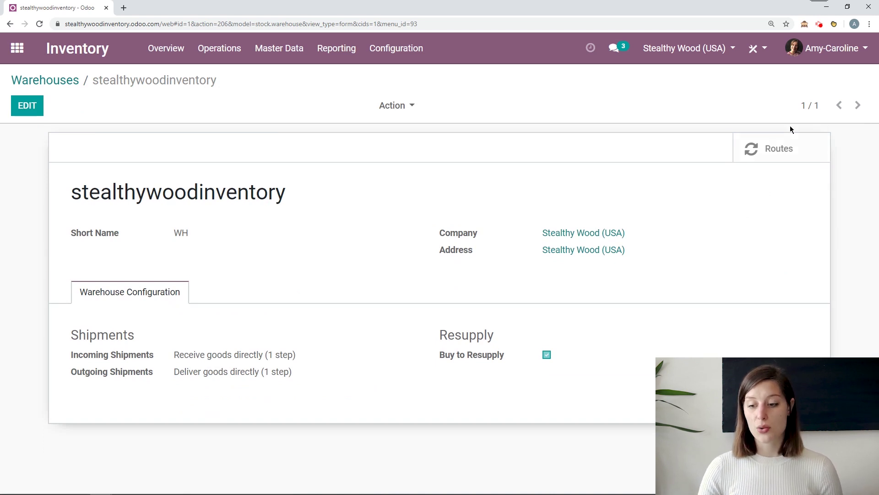
Show the warehouse's routes: Replenish on Order (MTO), Buy, Receive in 1 step, Deliver in 1 step.
left_click(760, 148)
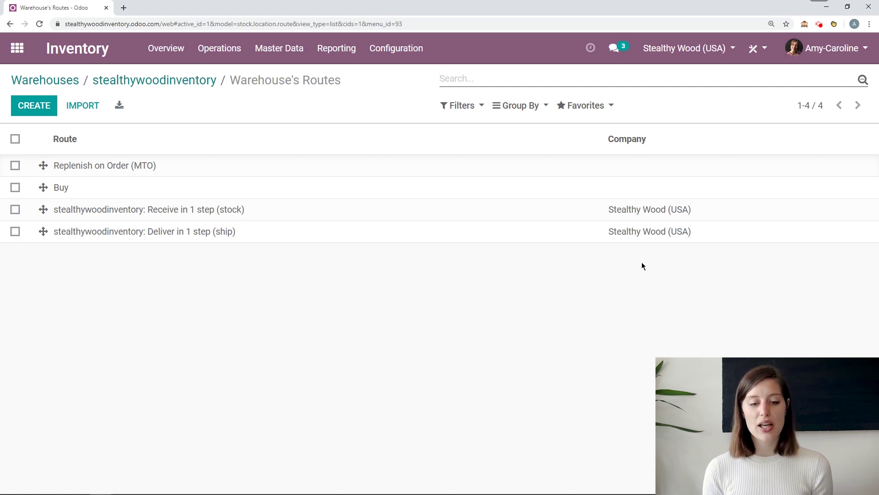
Edit the Replenish on Order (MTO) route and open its WH: Stock → Customers (MTO) rule.
left_click(113, 170)
left_click(27, 122)
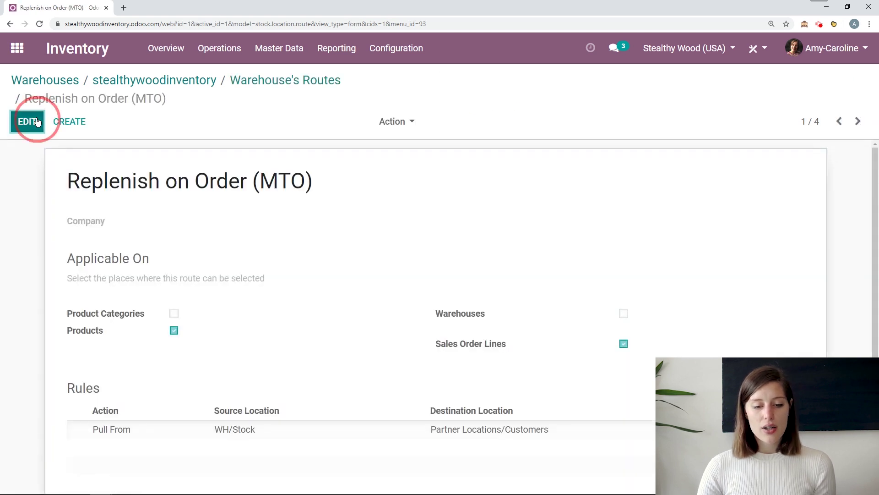
scroll(12, 255, "down", 1)
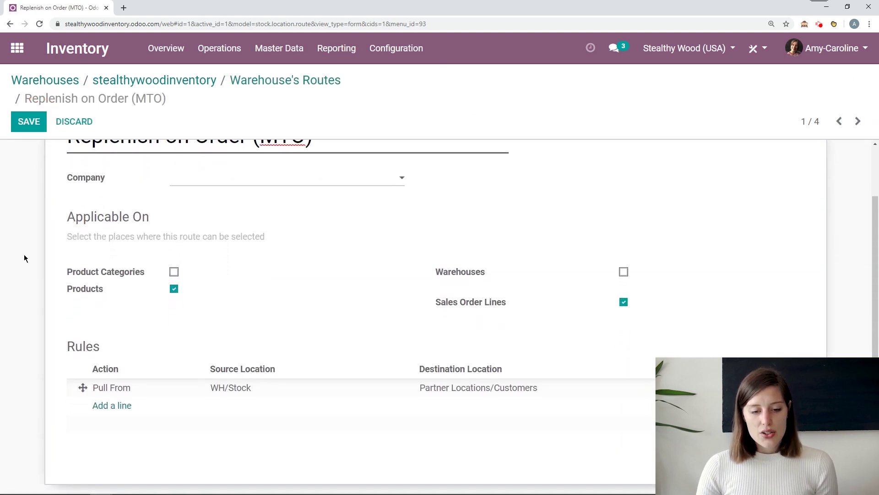
scroll(225, 244, "up", 1)
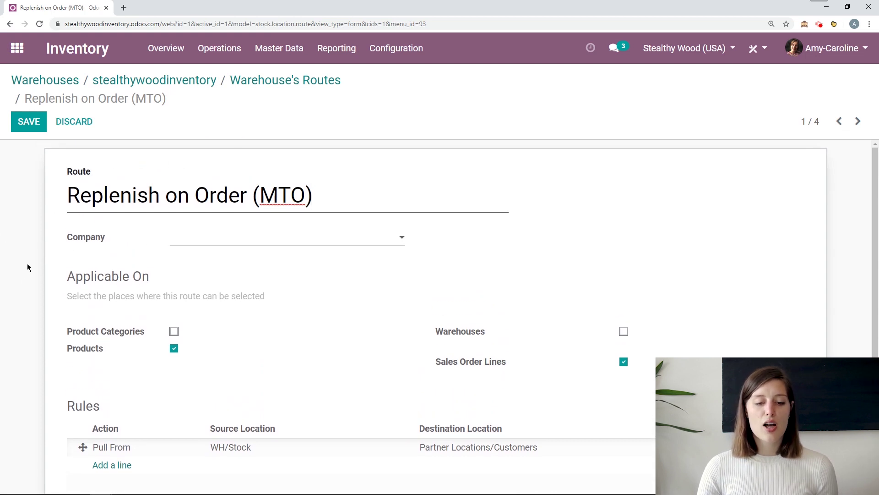
scroll(33, 275, "down", 1)
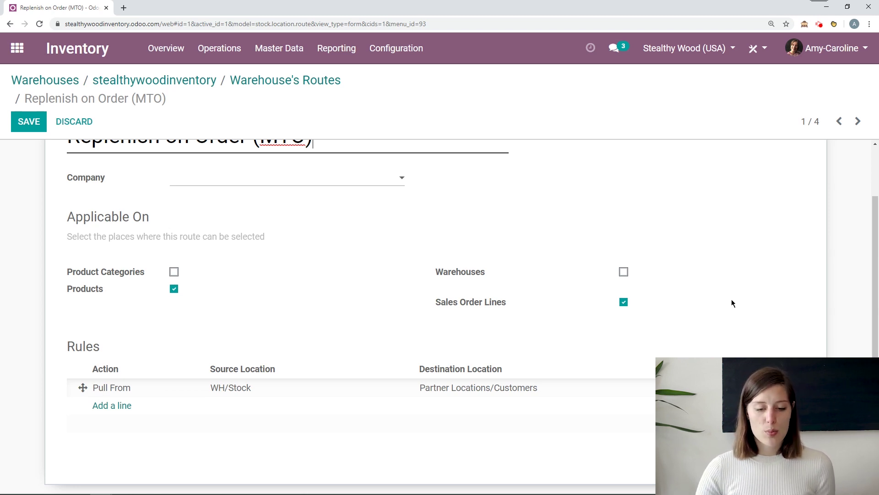
left_click(153, 388)
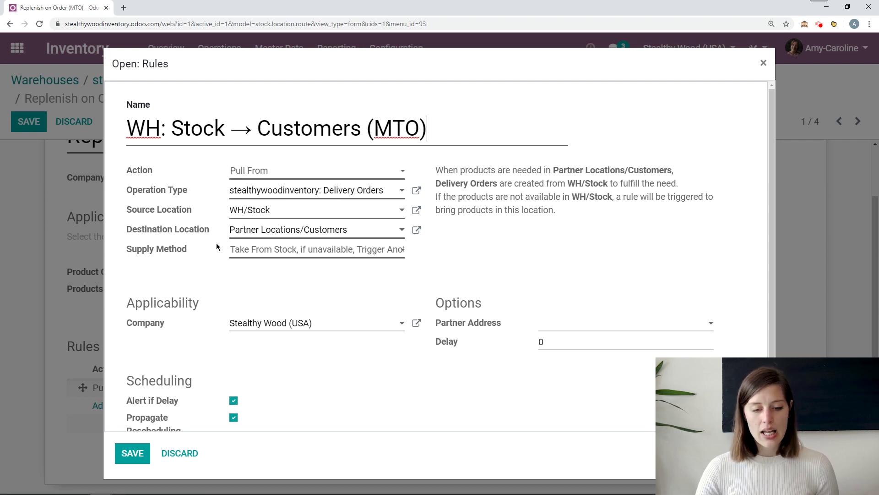
Keep supply method 'Take From Stock, if unavailable, Trigger Another Rule', then save rule and route.
left_click(298, 255)
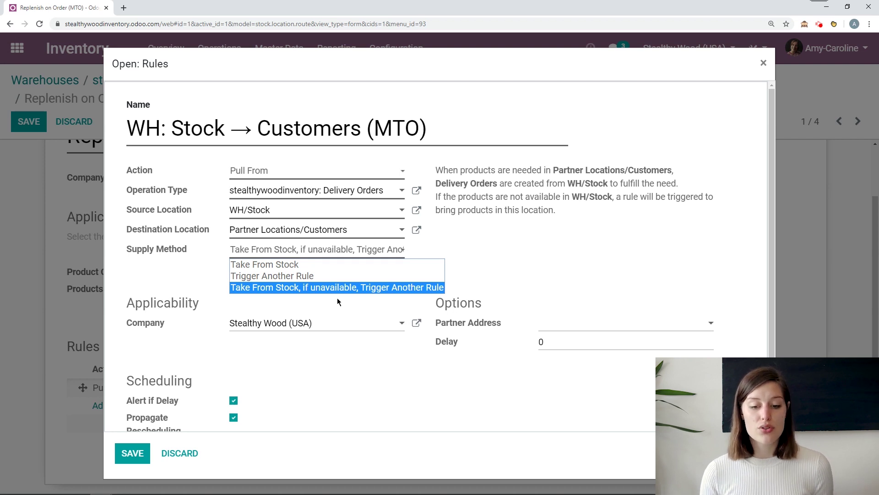
left_click(348, 287)
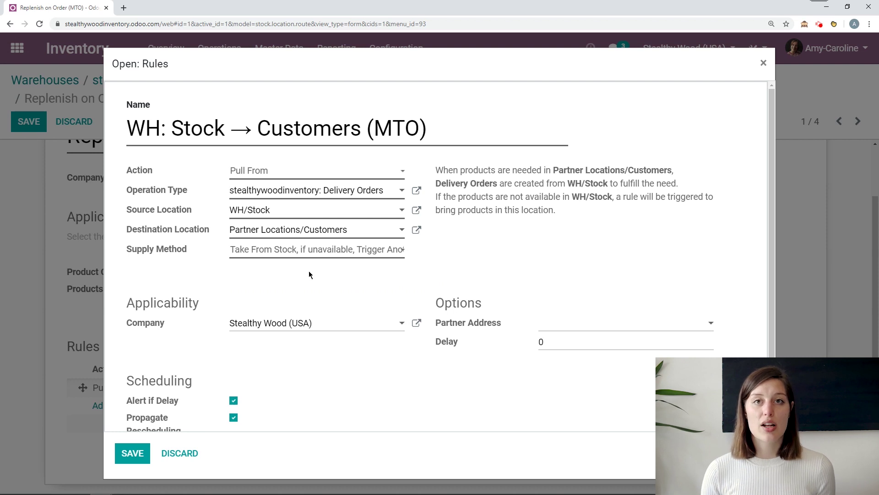
left_click(132, 453)
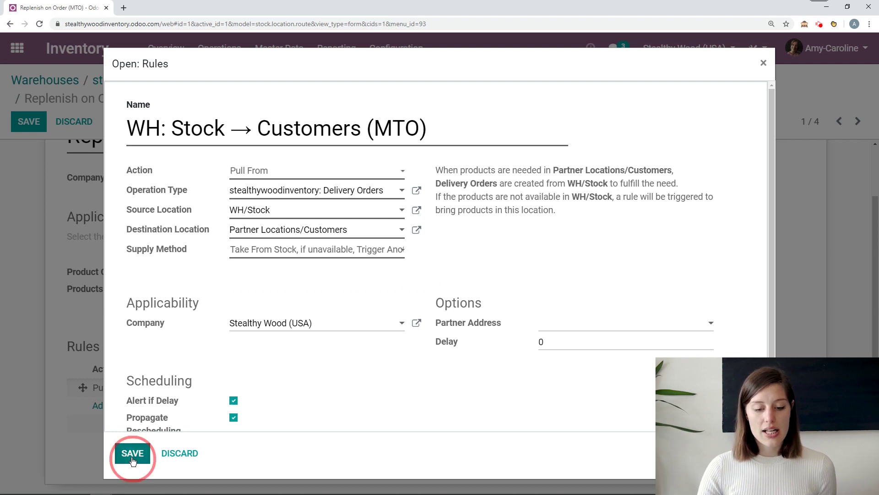
left_click(29, 121)
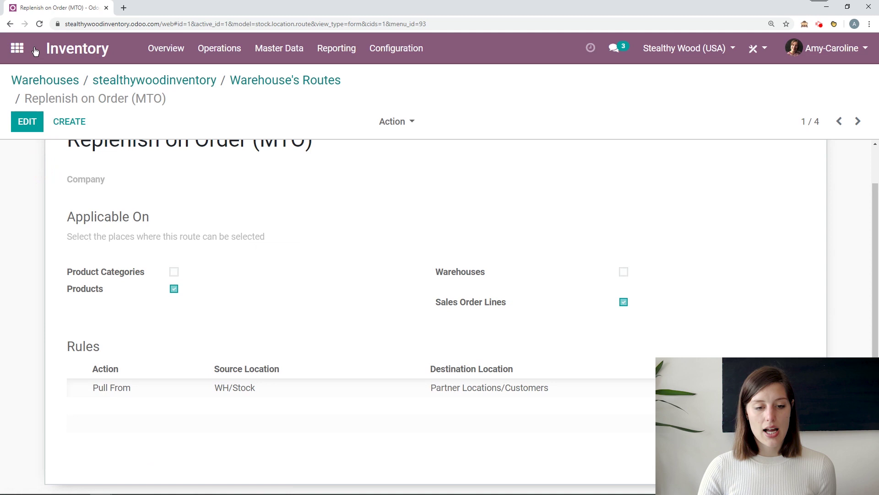
Start a new Sales quotation and select the customer.
left_click(17, 48)
left_click(316, 172)
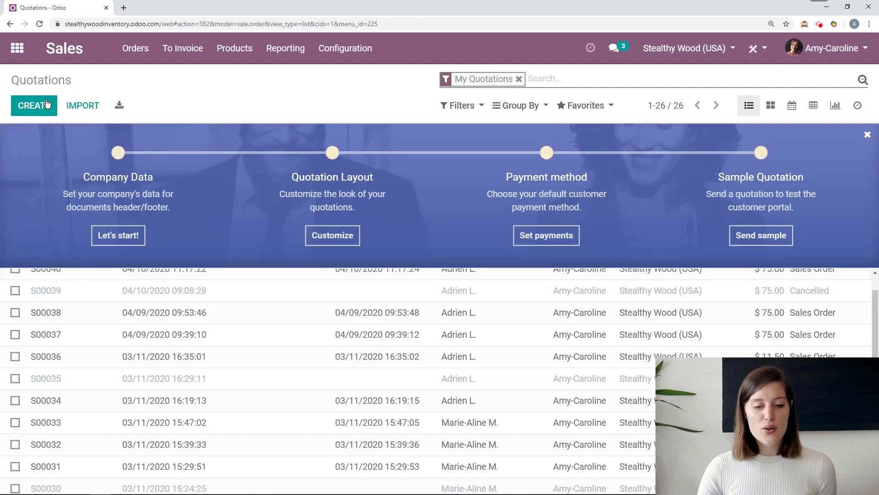
left_click(34, 105)
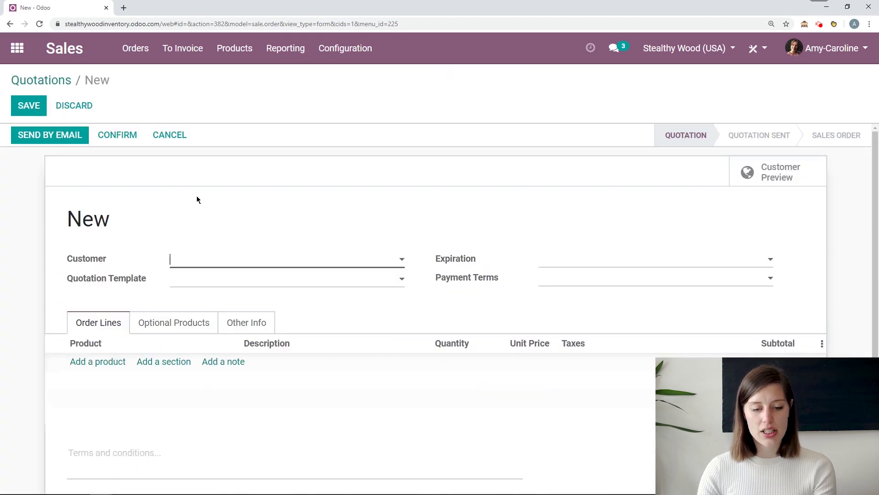
type("adrien")
key("Return")
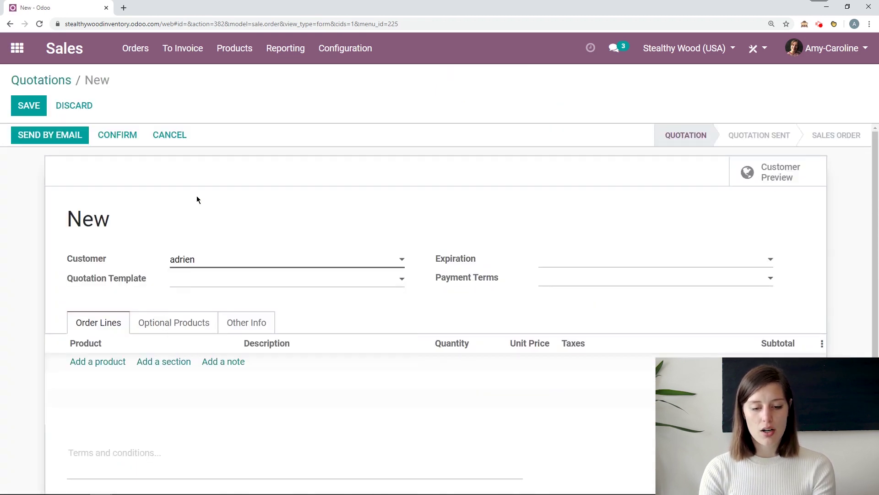
Add one Drawer Black, confirm as S00041, and check delivery WH/OUT/00032 is waiting.
left_click(99, 362)
left_click(153, 367)
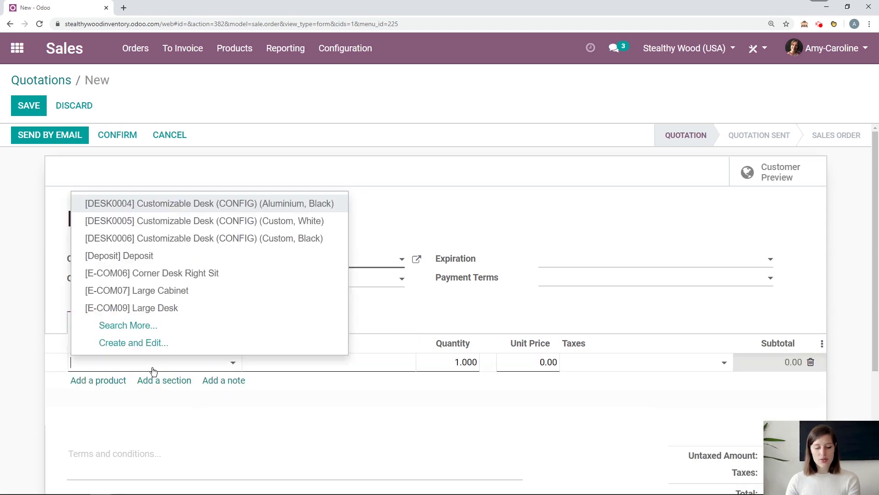
type("dra")
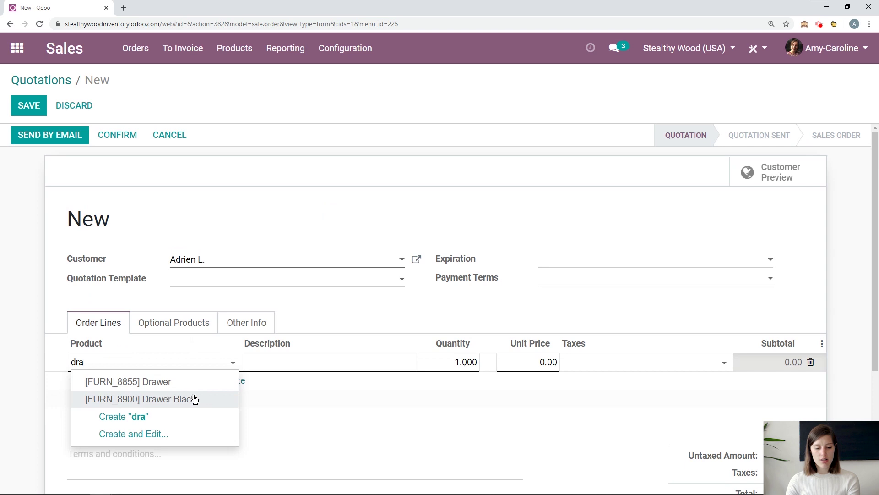
left_click(207, 402)
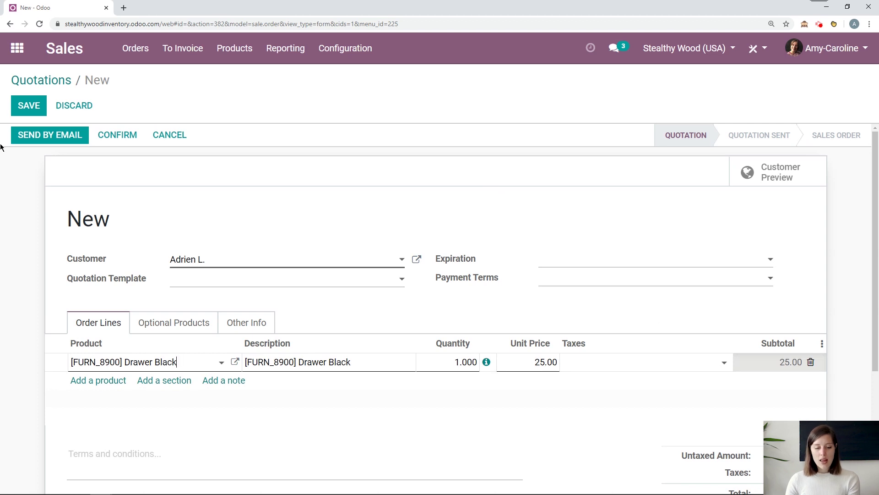
left_click(35, 114)
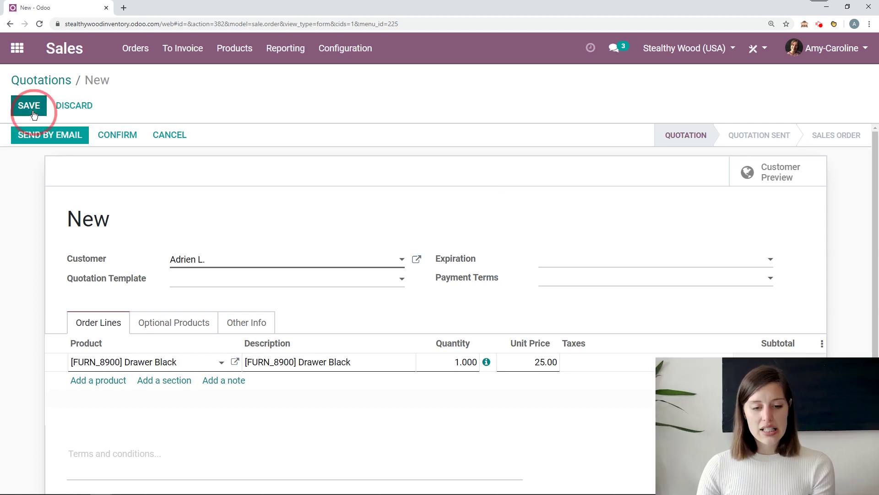
left_click(135, 133)
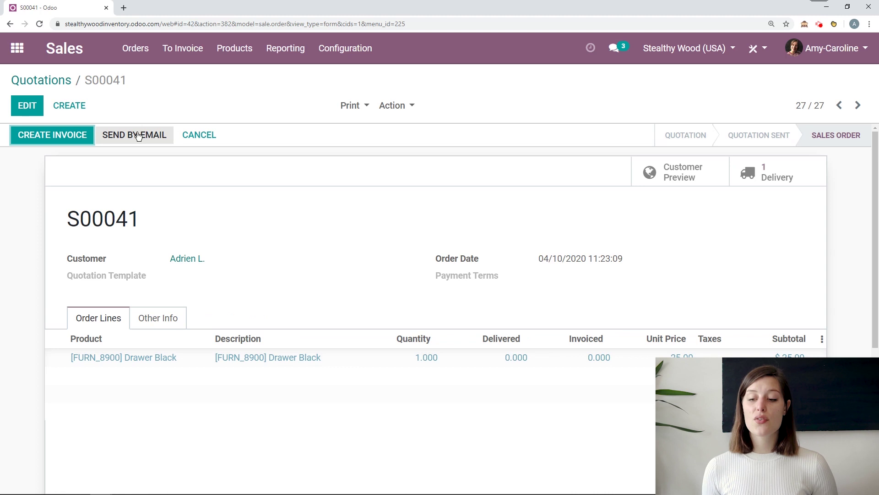
left_click(751, 181)
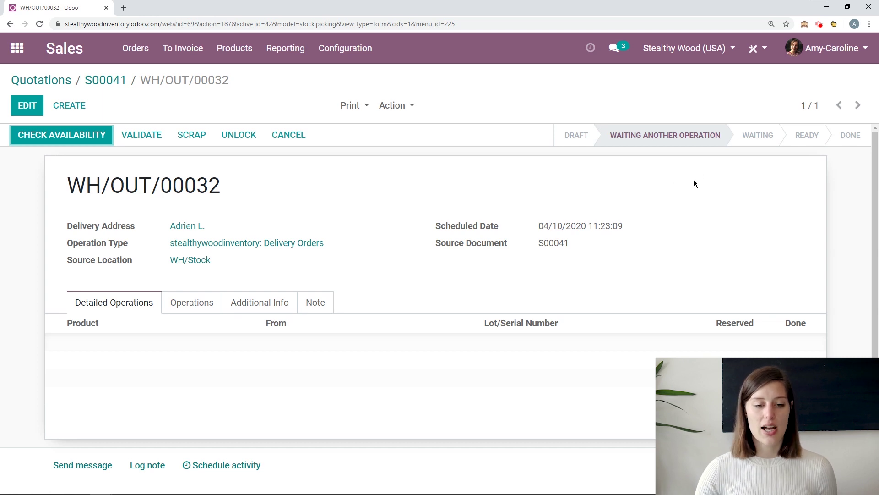
left_click(17, 47)
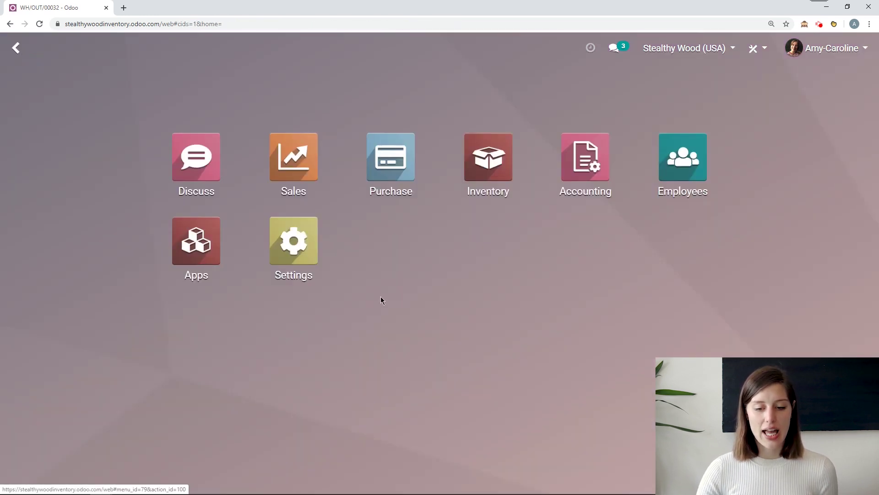
Confirm RFQ P00034 as a purchase order and validate receipt WH/IN/00028 for all quantities.
left_click(395, 157)
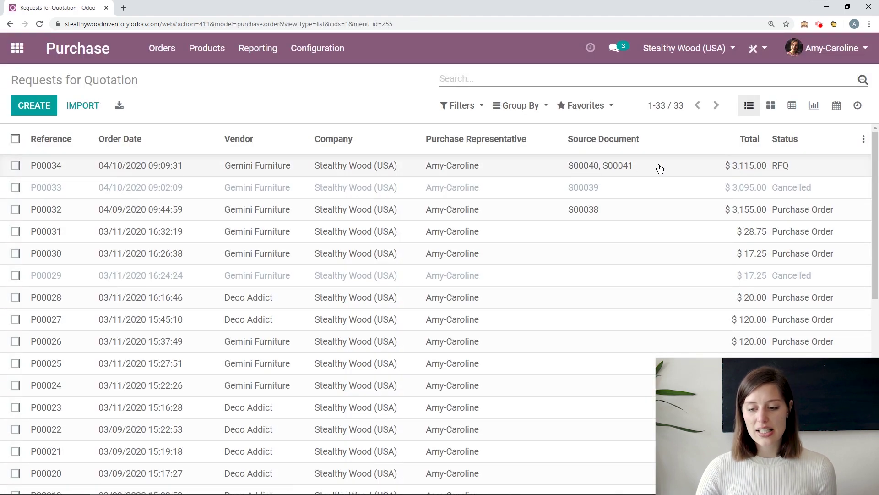
left_click(550, 167)
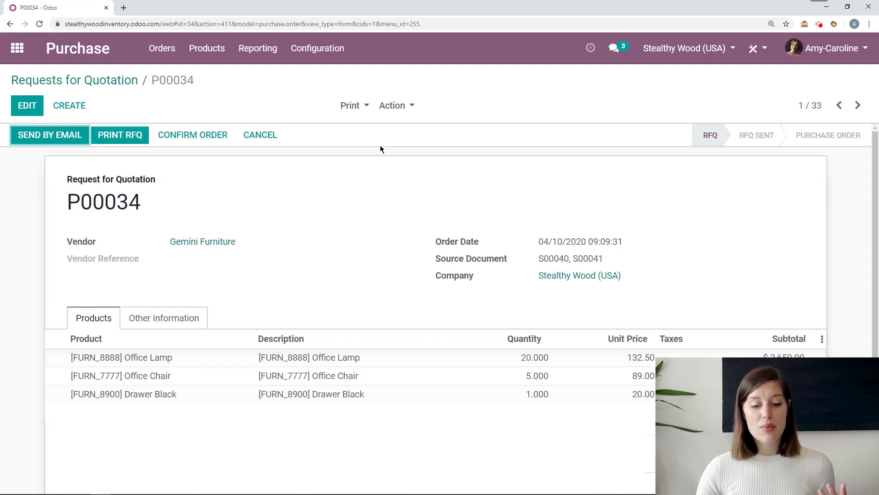
scroll(338, 282, "down", 2)
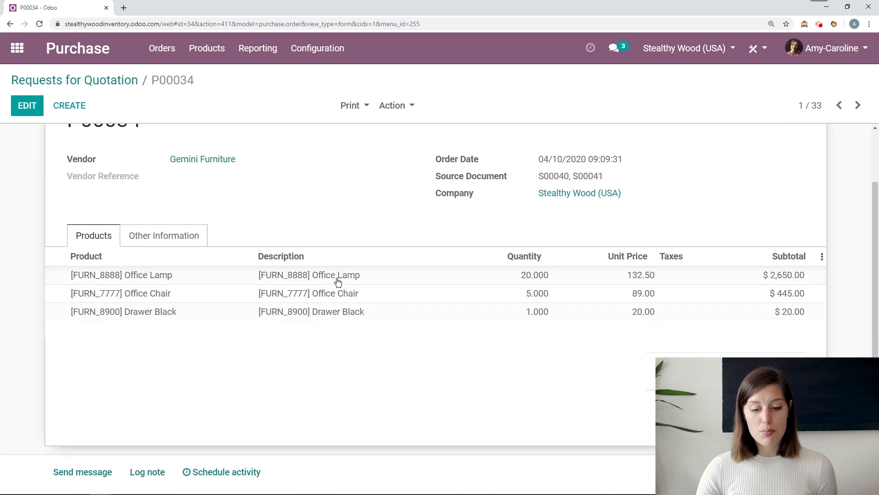
scroll(355, 218, "up", 2)
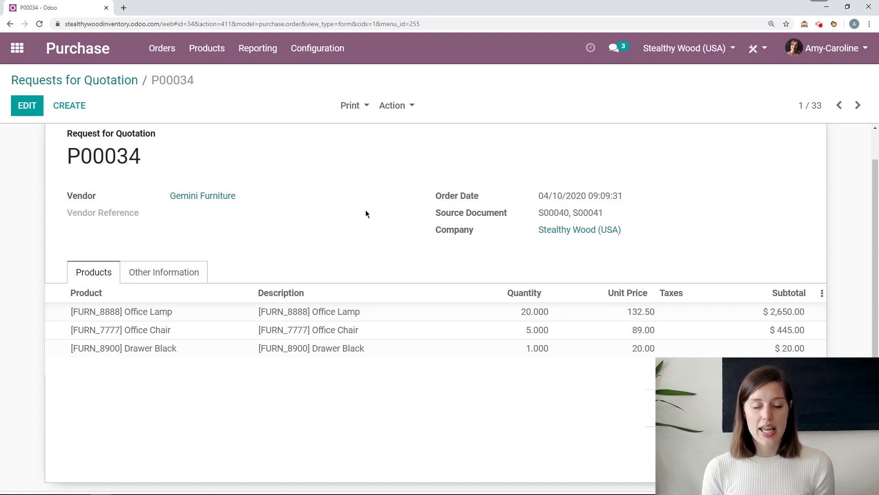
scroll(365, 213, "up", 1)
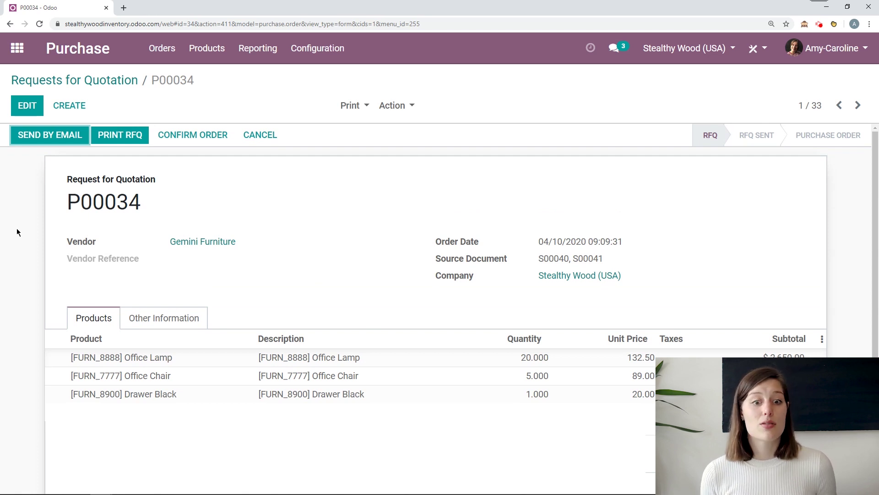
left_click(201, 137)
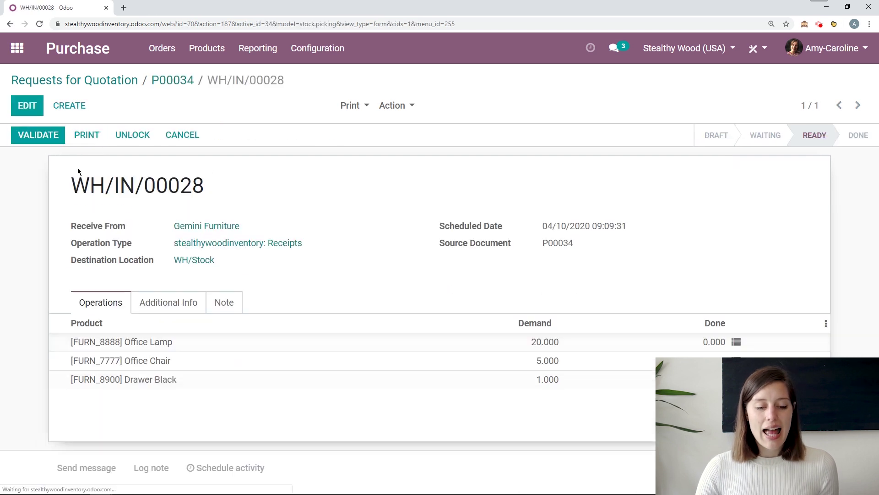
left_click(37, 135)
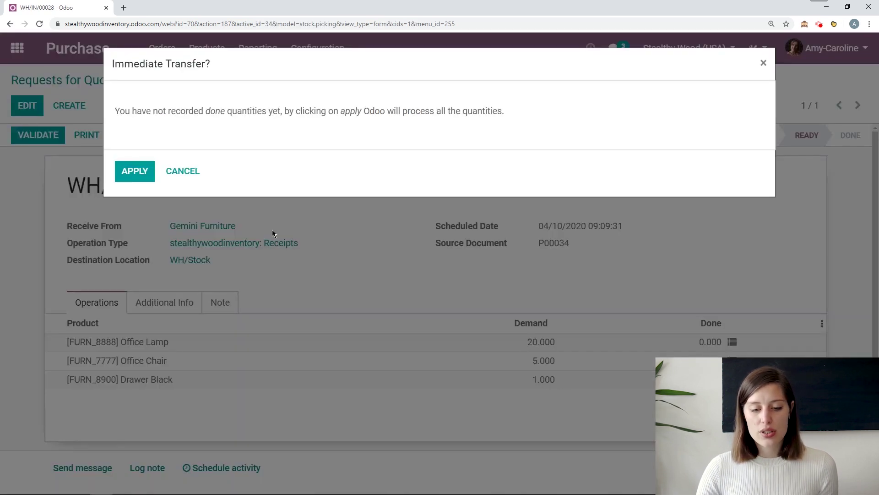
left_click(127, 171)
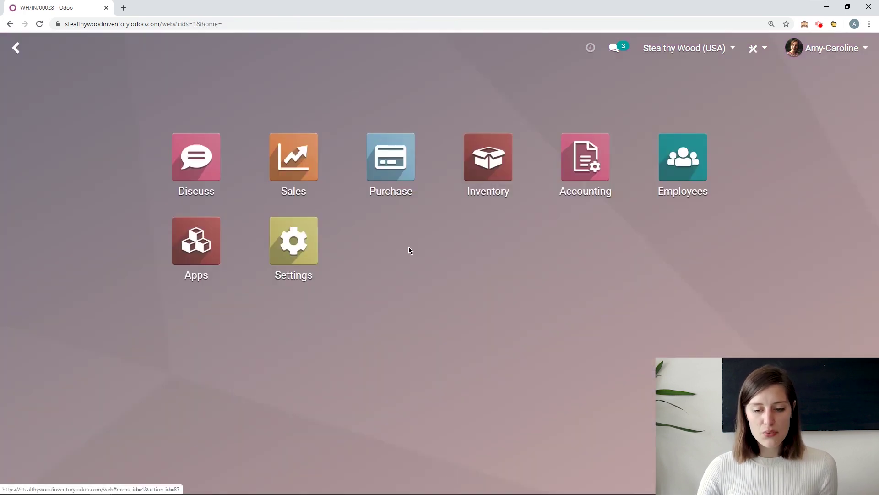
Open delivery WH/OUT/00032 from sales order S00041 and validate the full Drawer Black quantity.
left_click(17, 48)
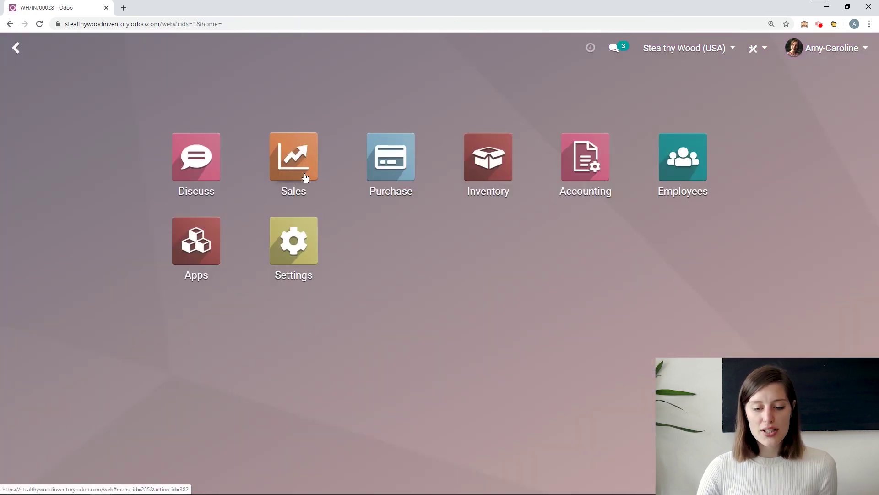
left_click(305, 178)
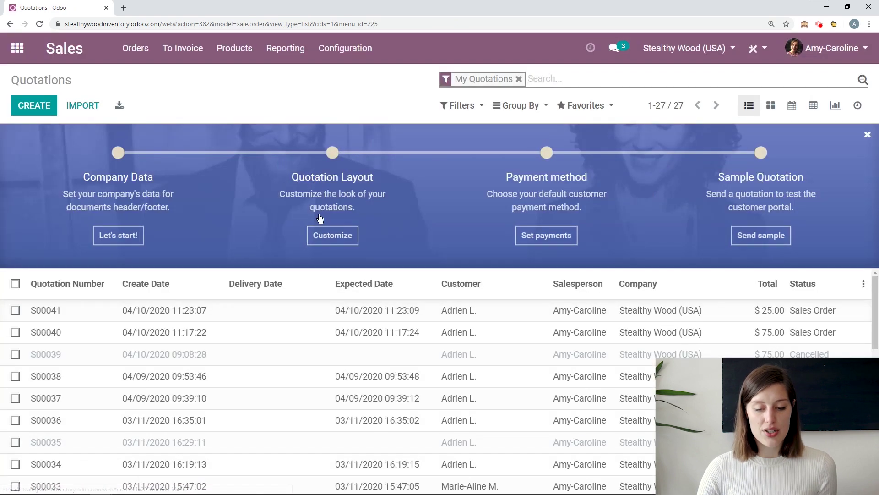
left_click(299, 306)
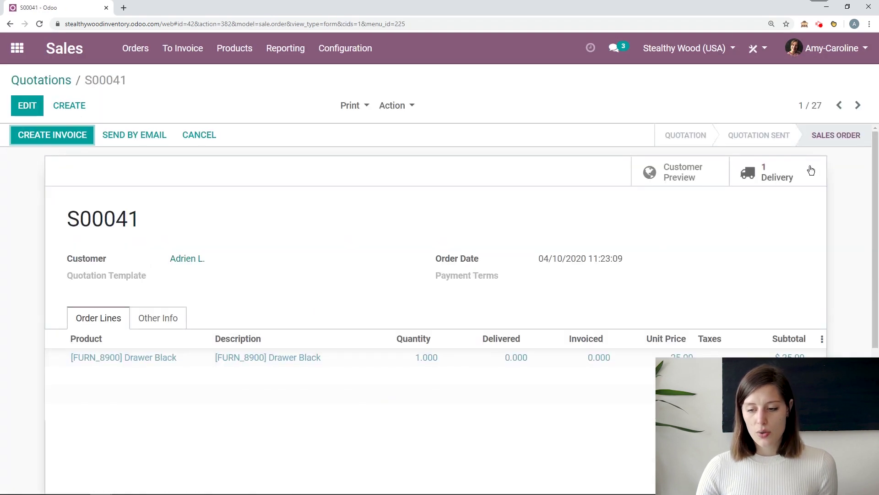
left_click(780, 166)
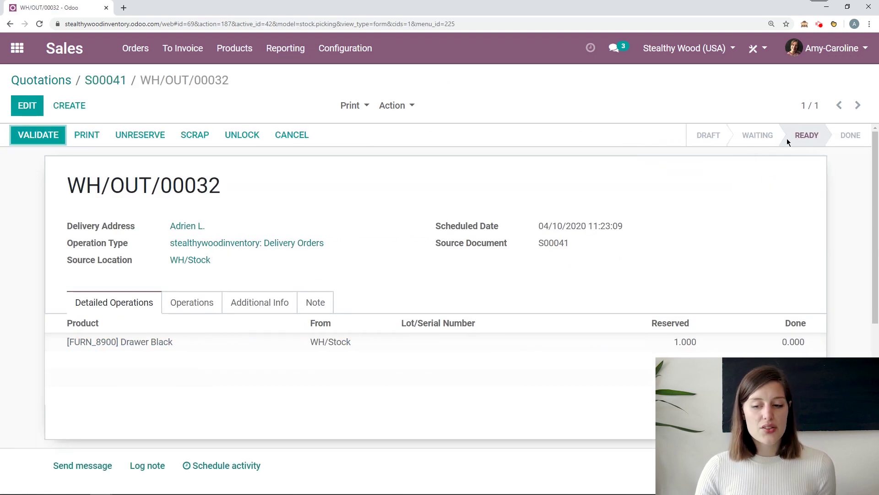
left_click(39, 140)
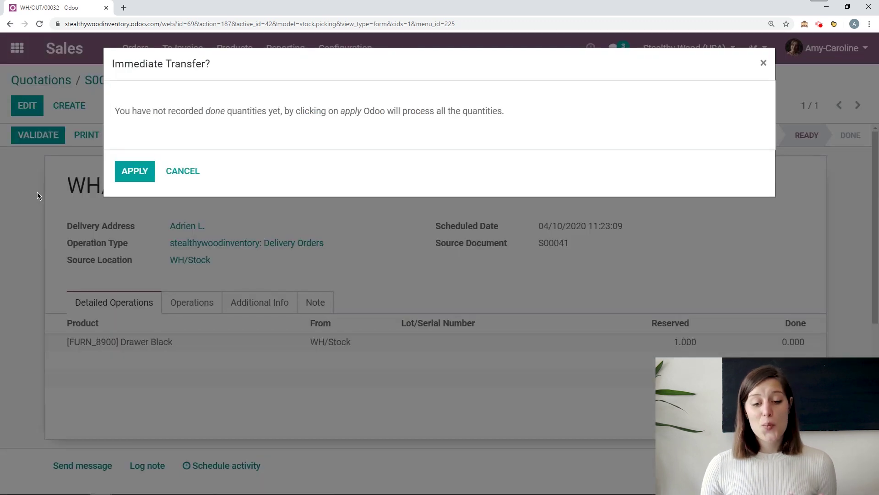
left_click(134, 176)
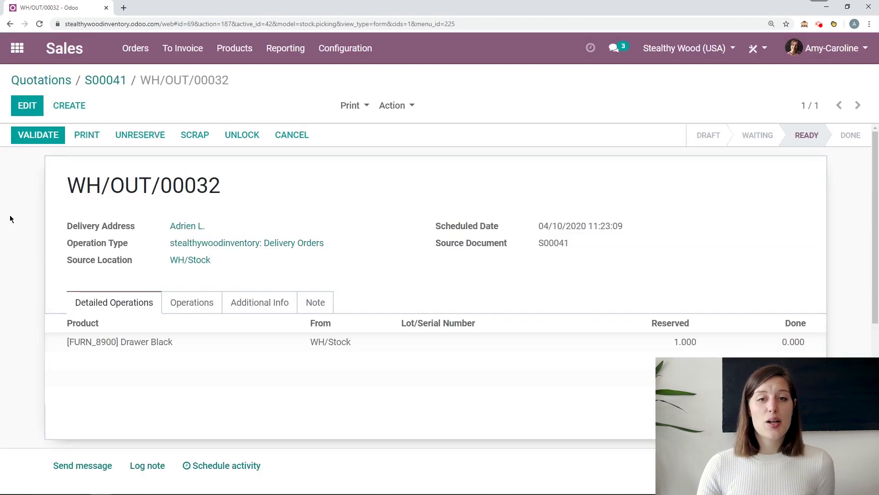